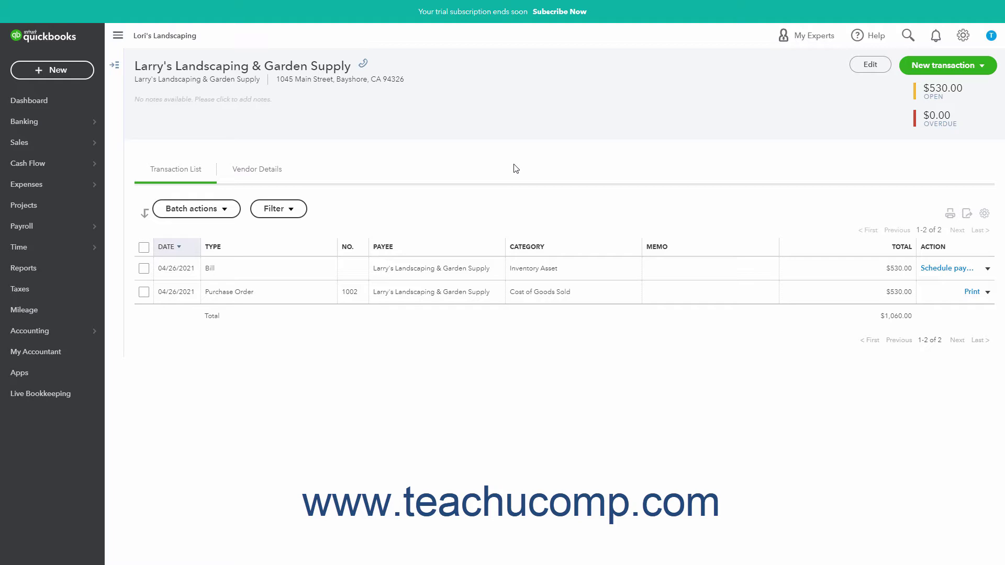
# Start a new vendor credit from the + New menu
pyautogui.click(71, 69)
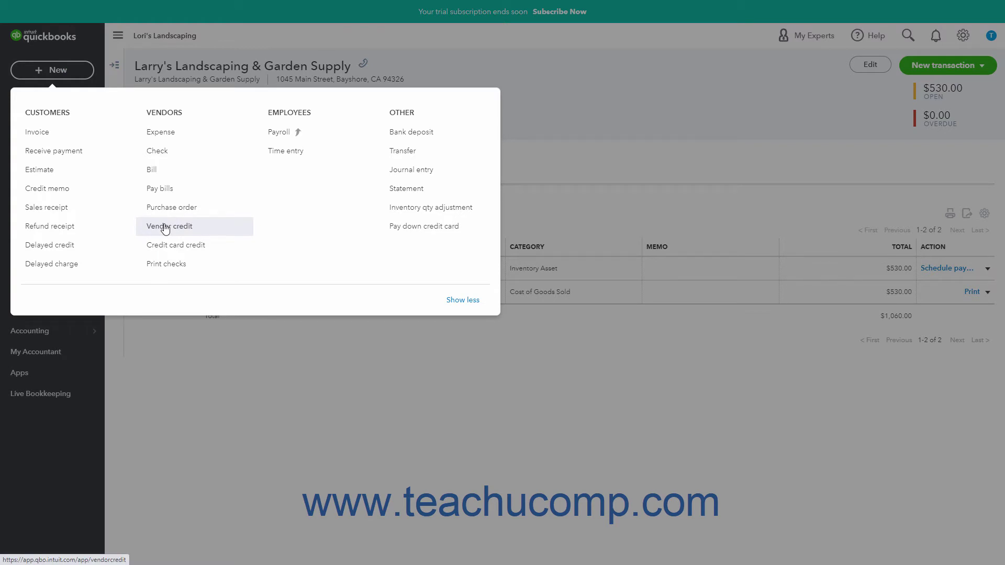
pyautogui.click(168, 226)
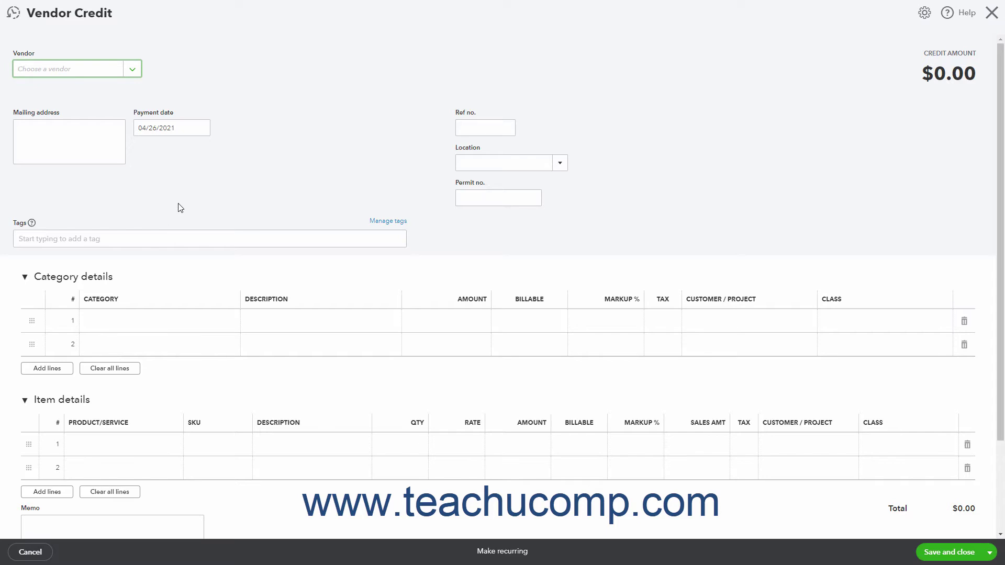
# Make the credit for Larry's Landscaping & Garden Supply, keeping its mailing address and the 04/26/2021 date
pyautogui.click(133, 69)
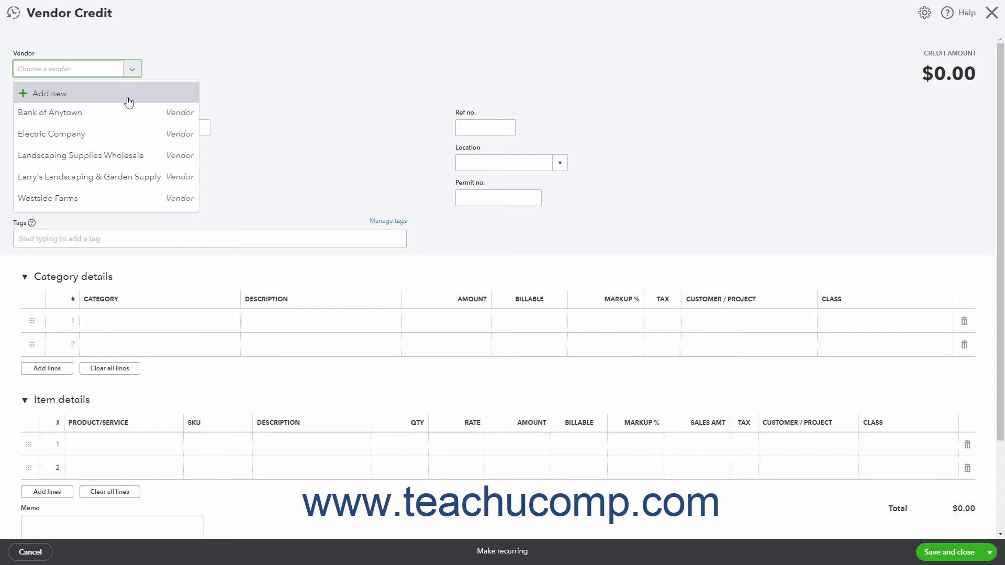
pyautogui.click(118, 177)
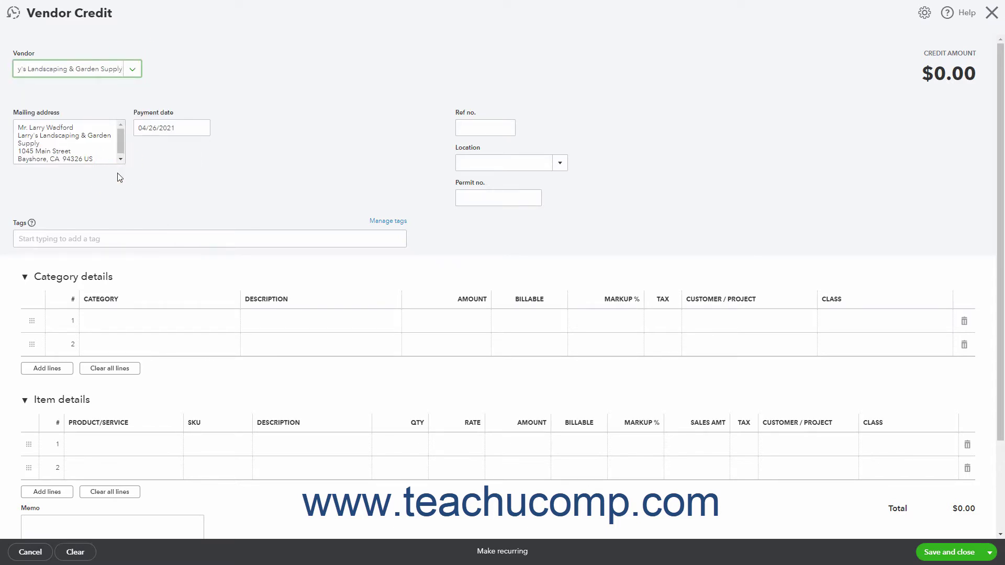
pyautogui.click(104, 143)
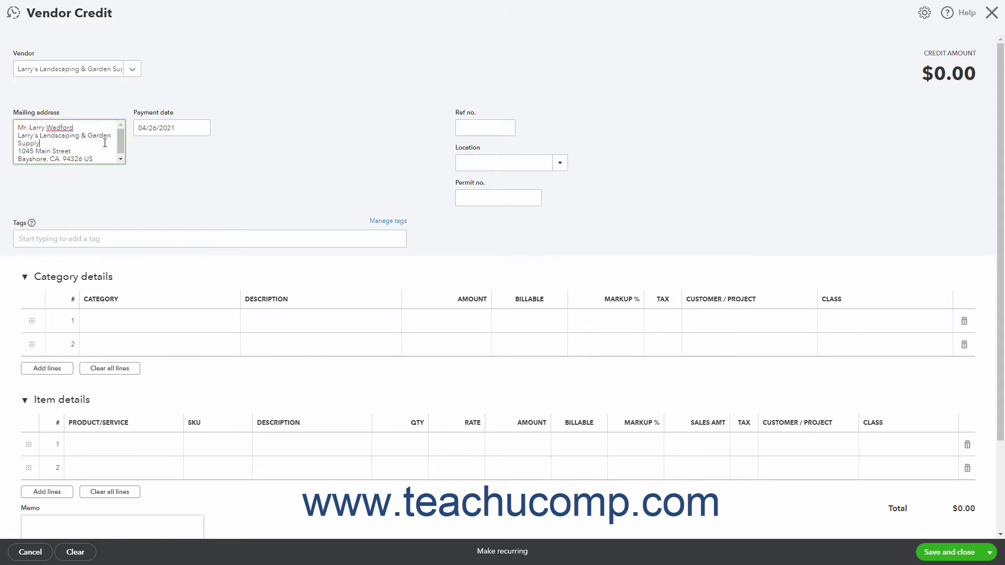
pyautogui.click(165, 128)
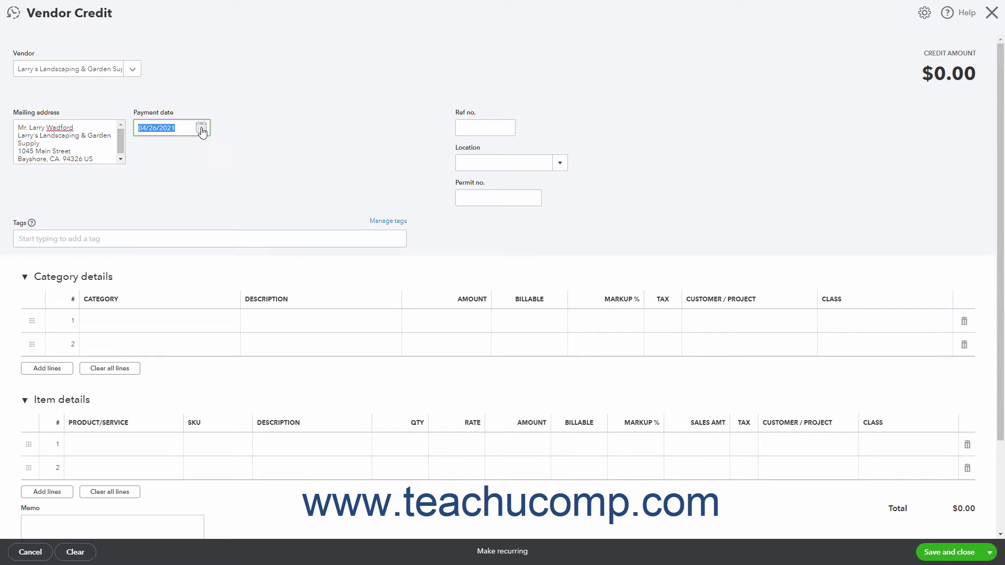
pyautogui.click(203, 130)
pyautogui.click(159, 236)
# Record a $10.60 Cost of Goods Sold line for the 2% early-payment discount and save the credit
pyautogui.click(175, 322)
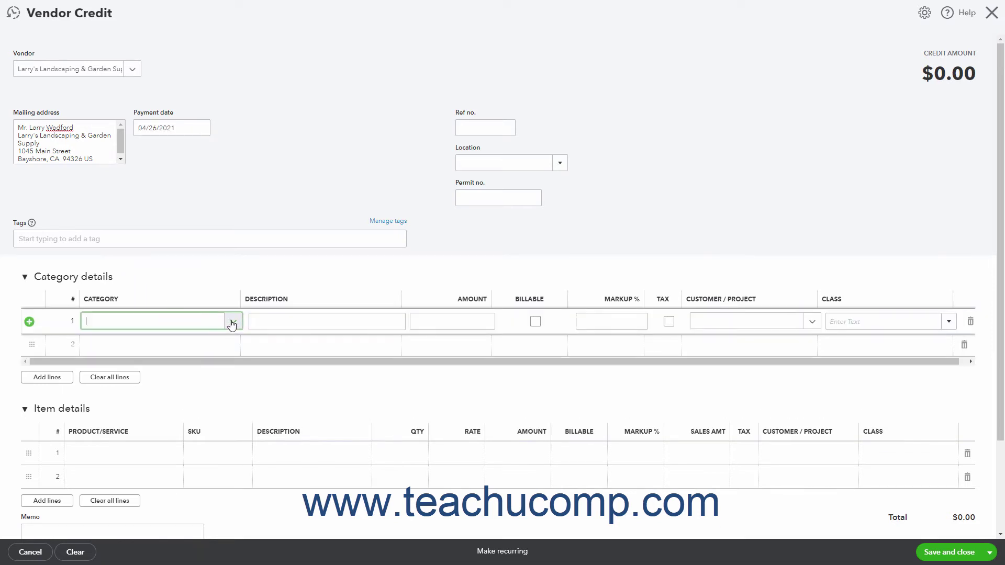
pyautogui.click(233, 321)
pyautogui.scroll(-5, 223, 409)
pyautogui.scroll(-1, 224, 409)
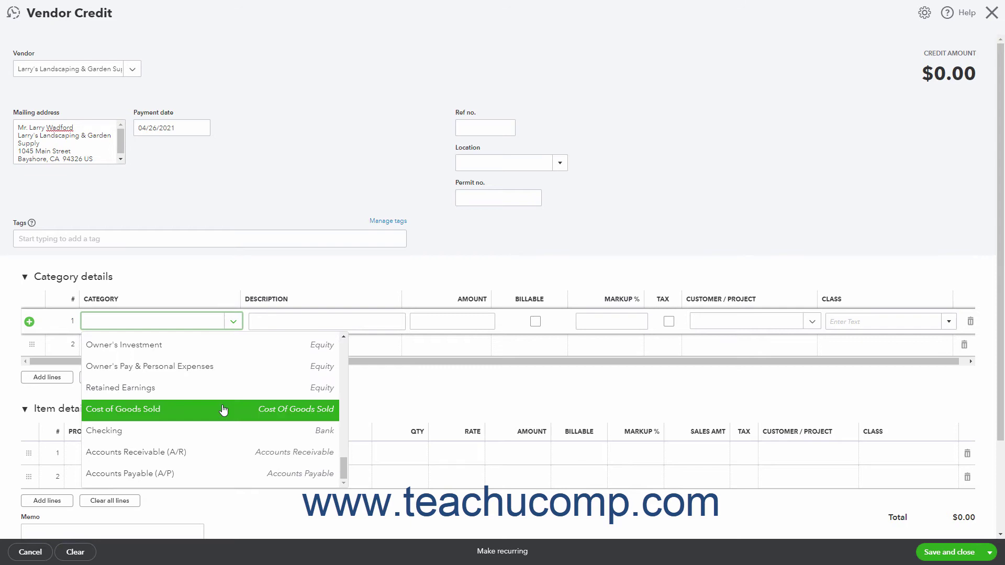
pyautogui.click(223, 410)
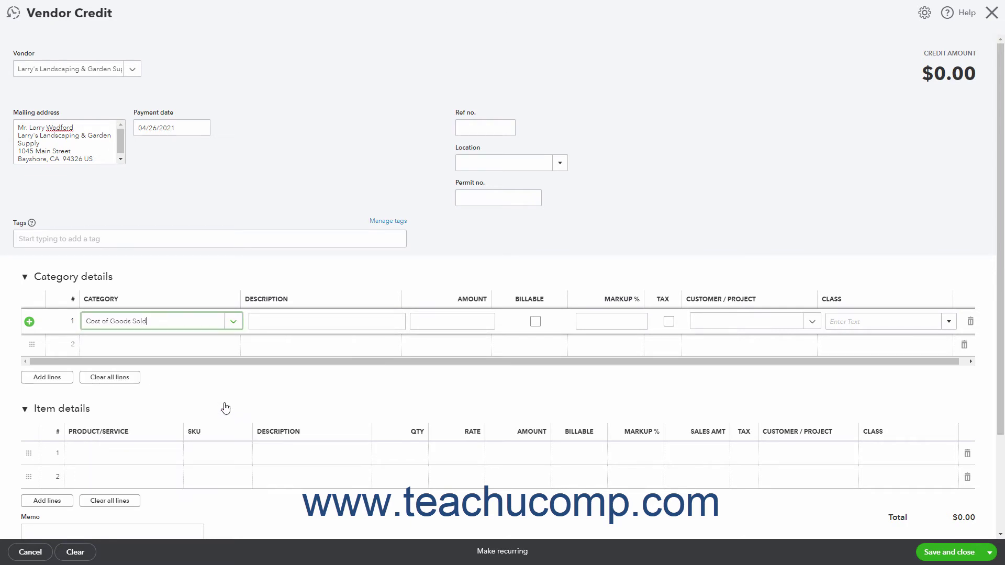
pyautogui.click(280, 322)
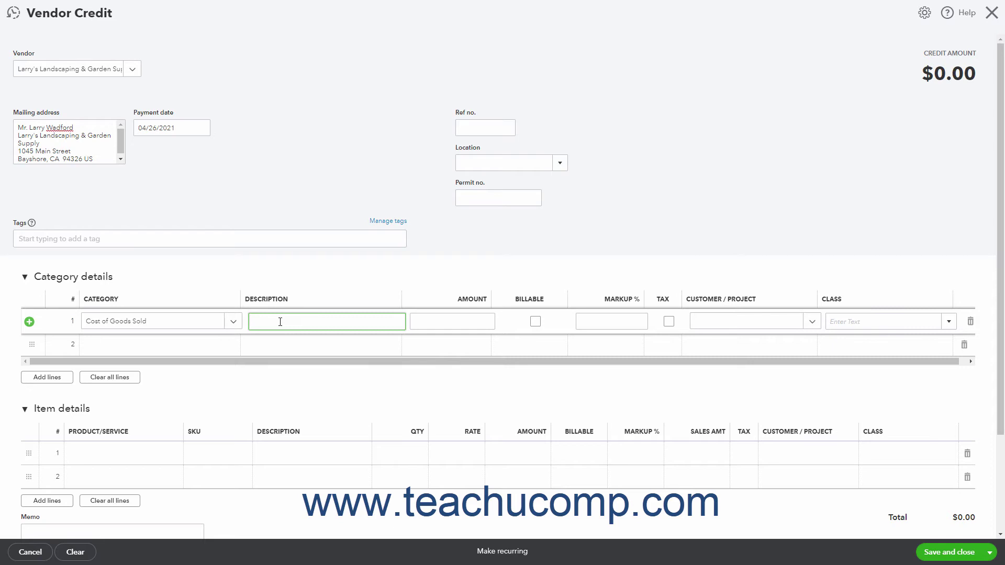
pyautogui.write('2% discount if paid in 10 days')
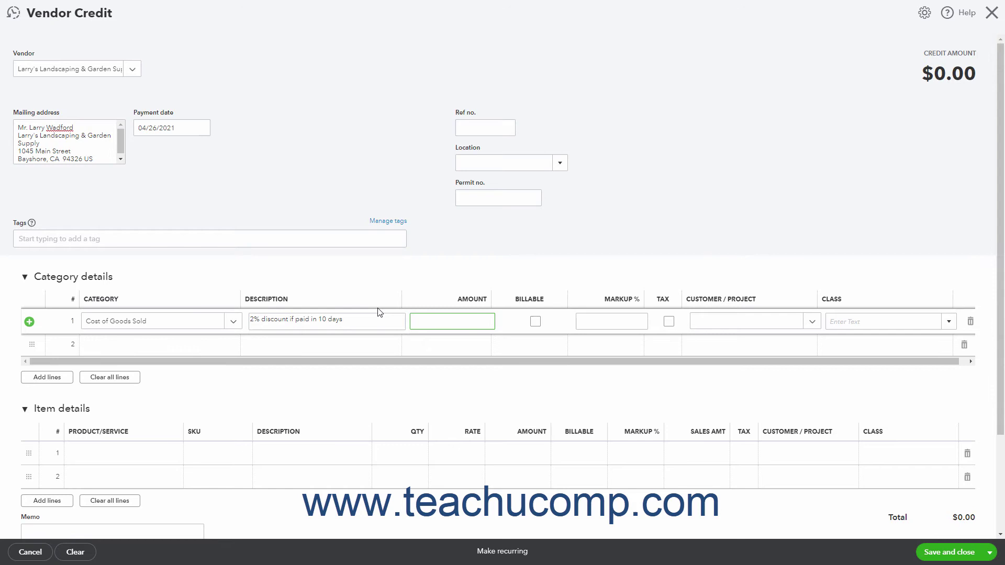
pyautogui.write('10.6')
pyautogui.click(482, 381)
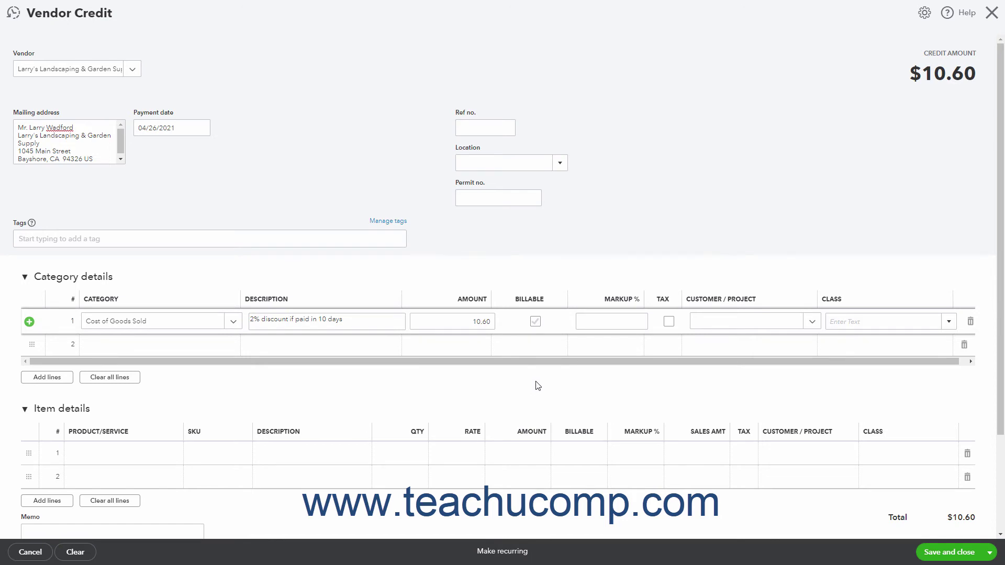
pyautogui.click(949, 552)
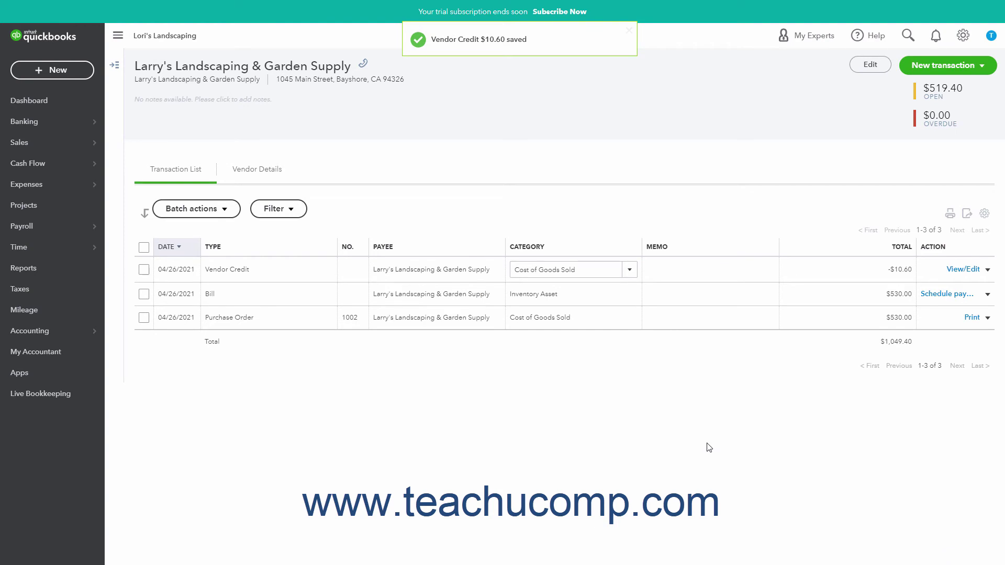
pyautogui.click(67, 71)
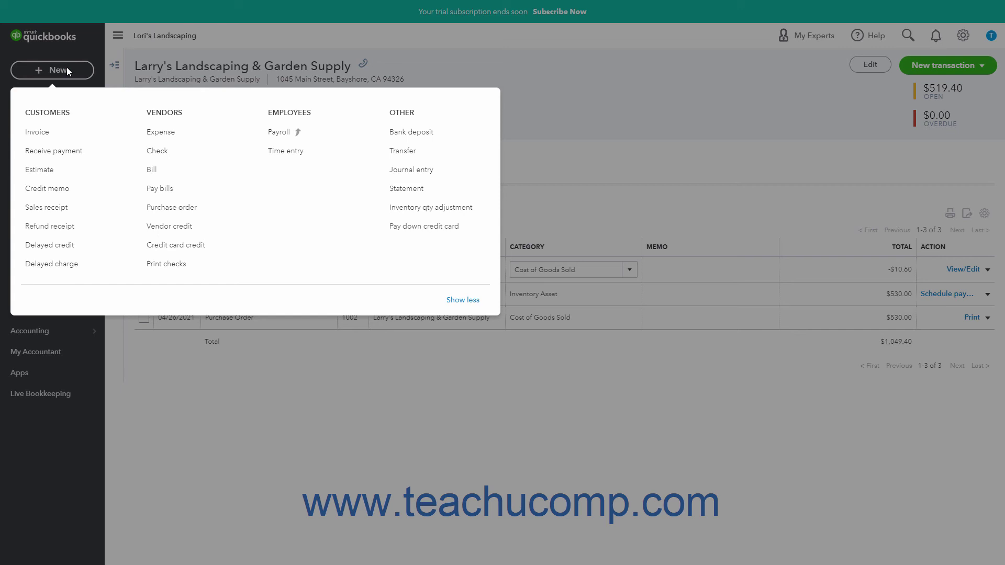
# In Pay Bills, select Larry's $530.00 bill so the $10.60 credit applies, leaving a $519.40 payment
pyautogui.click(161, 189)
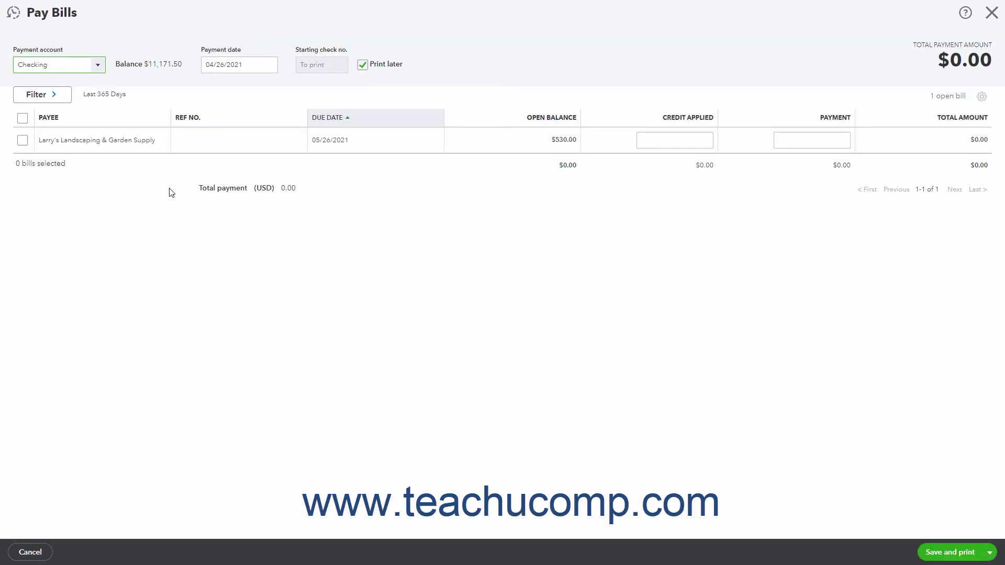
pyautogui.click(23, 141)
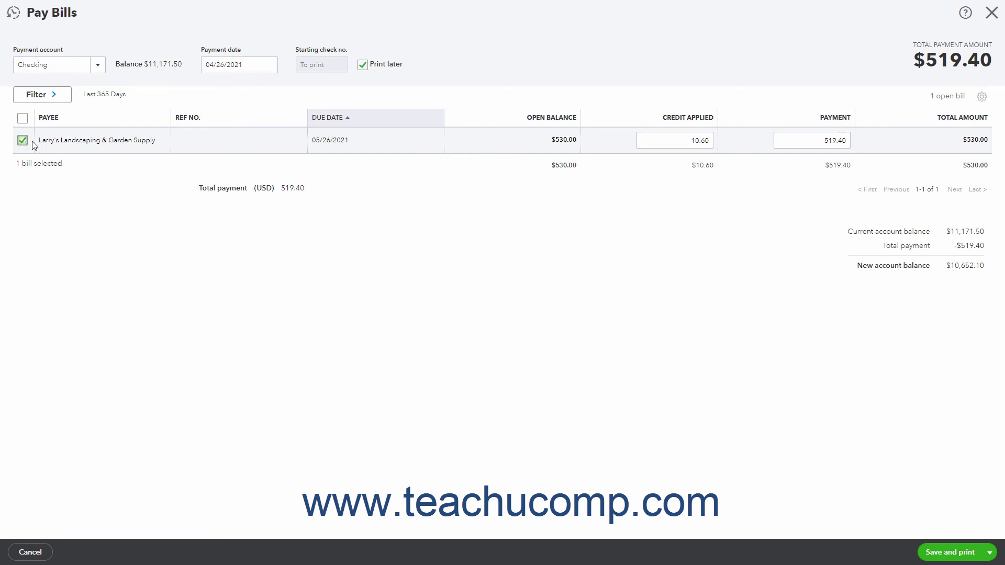
pyautogui.click(655, 139)
pyautogui.click(808, 141)
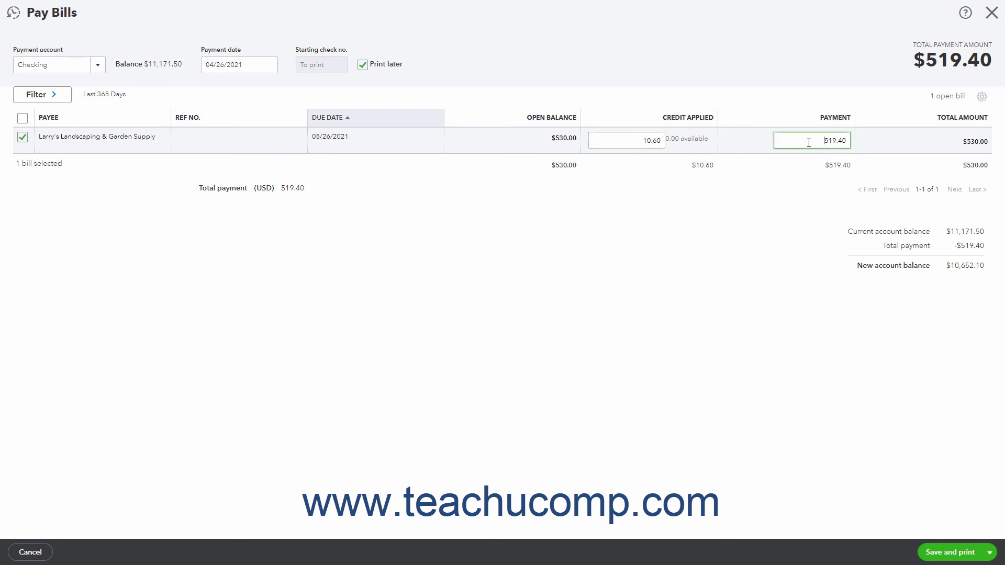
# Keep Checking as the payment account for the $519.40 payment and show the save options
pyautogui.click(98, 64)
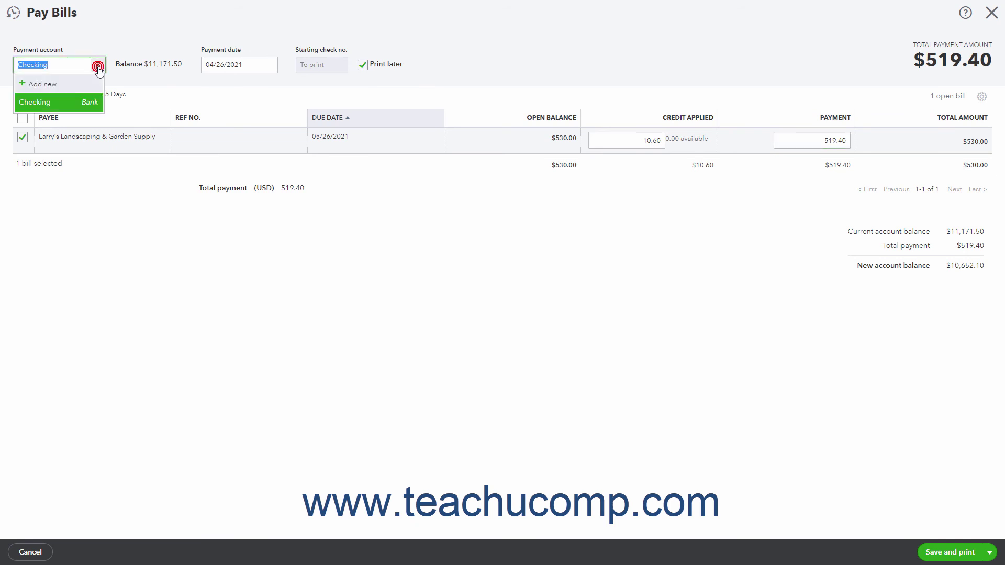
pyautogui.click(84, 102)
pyautogui.click(813, 141)
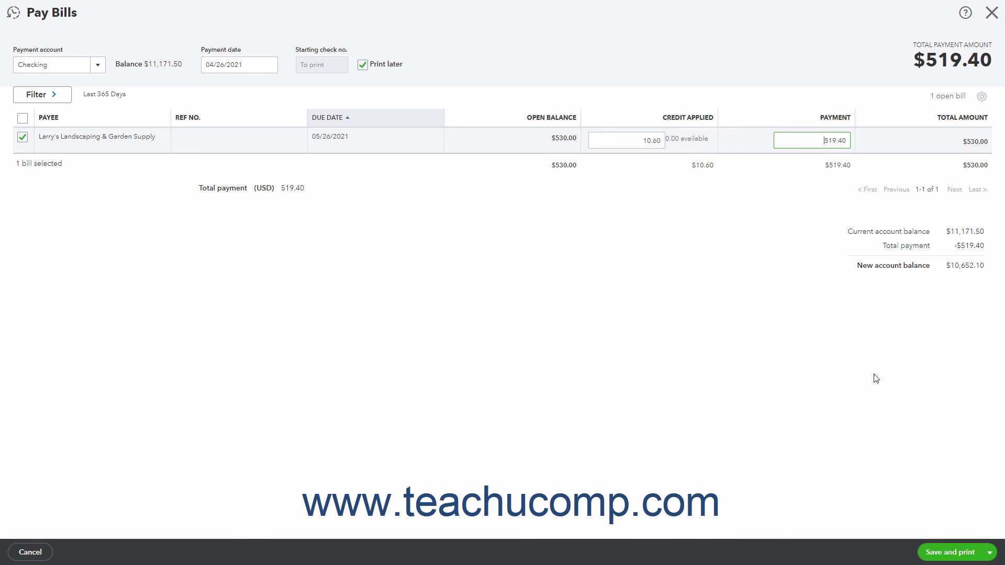
pyautogui.click(989, 553)
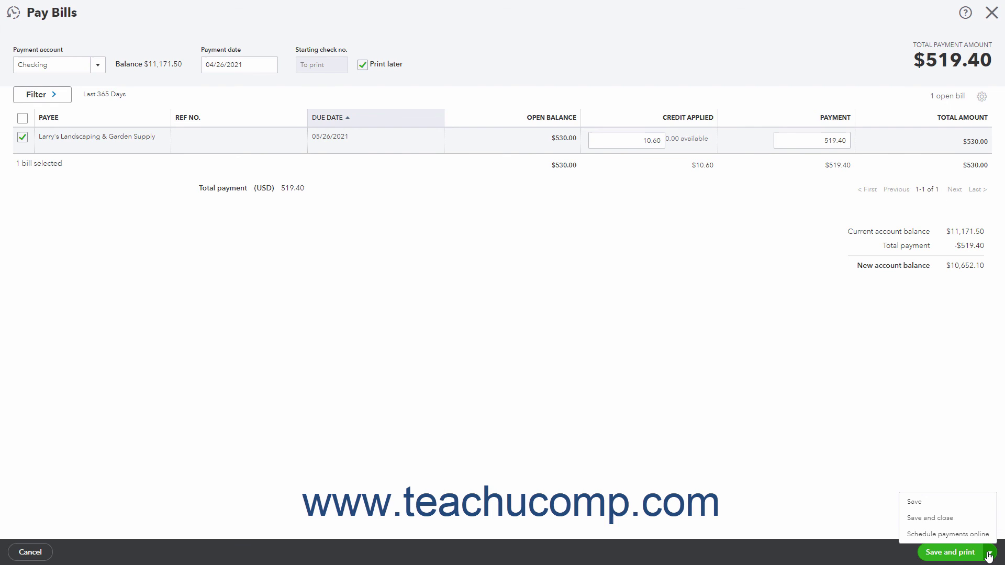